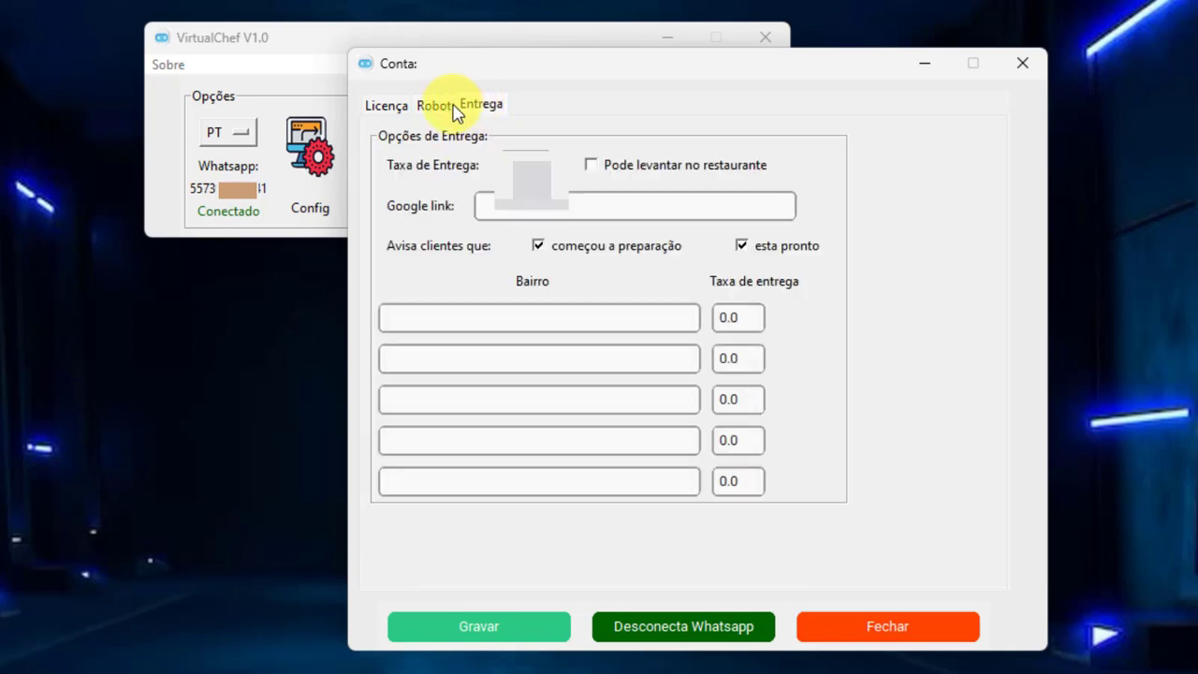
Step: Look over the account's Licença, Robot and Entrega settings, then examine the licence key and the robot's WhatsApp number
click(383, 106)
click(432, 105)
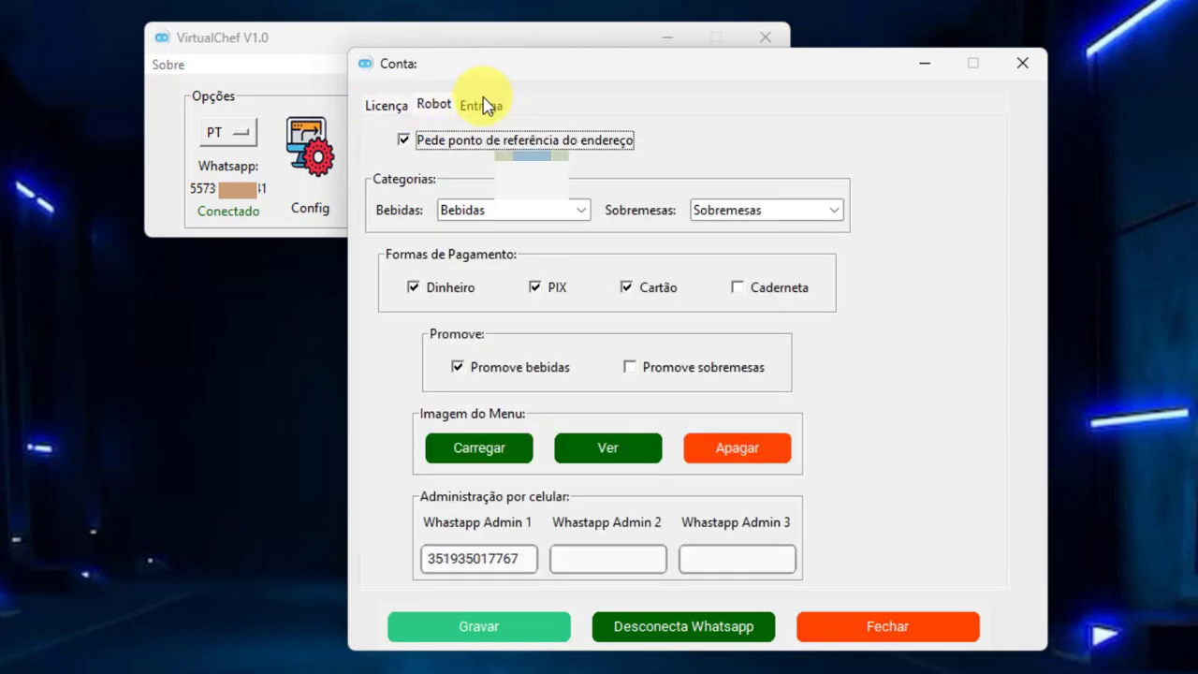
click(475, 106)
click(387, 108)
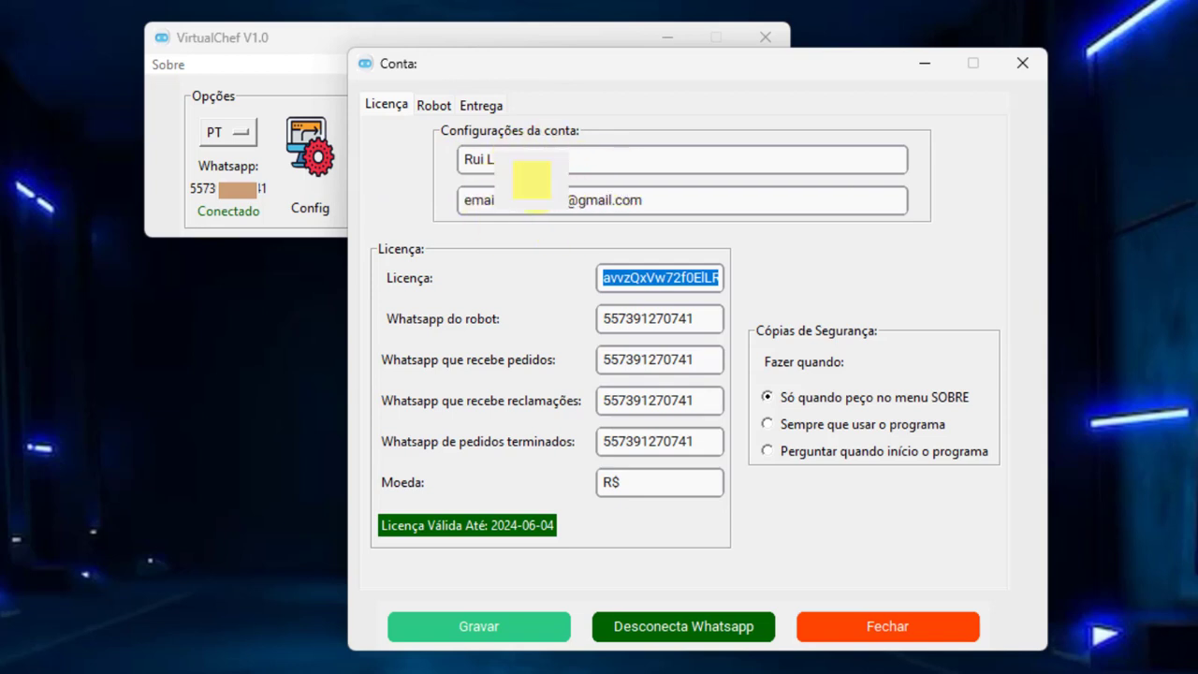
click(672, 278)
double_click(688, 278)
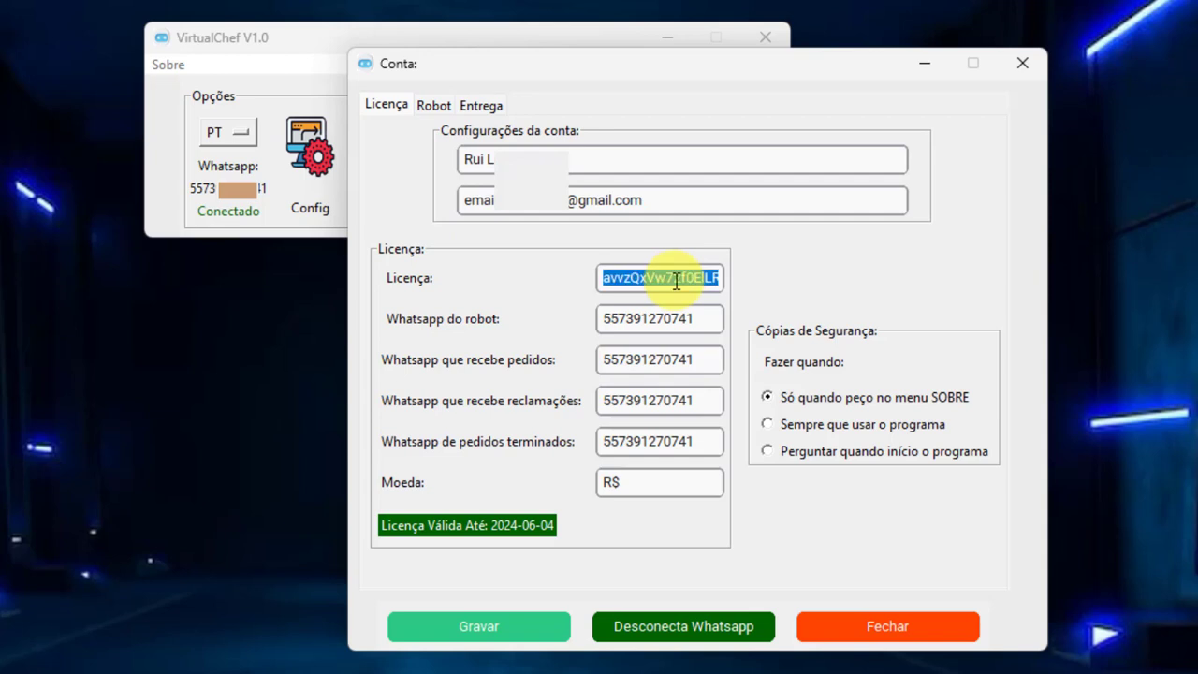
click(665, 278)
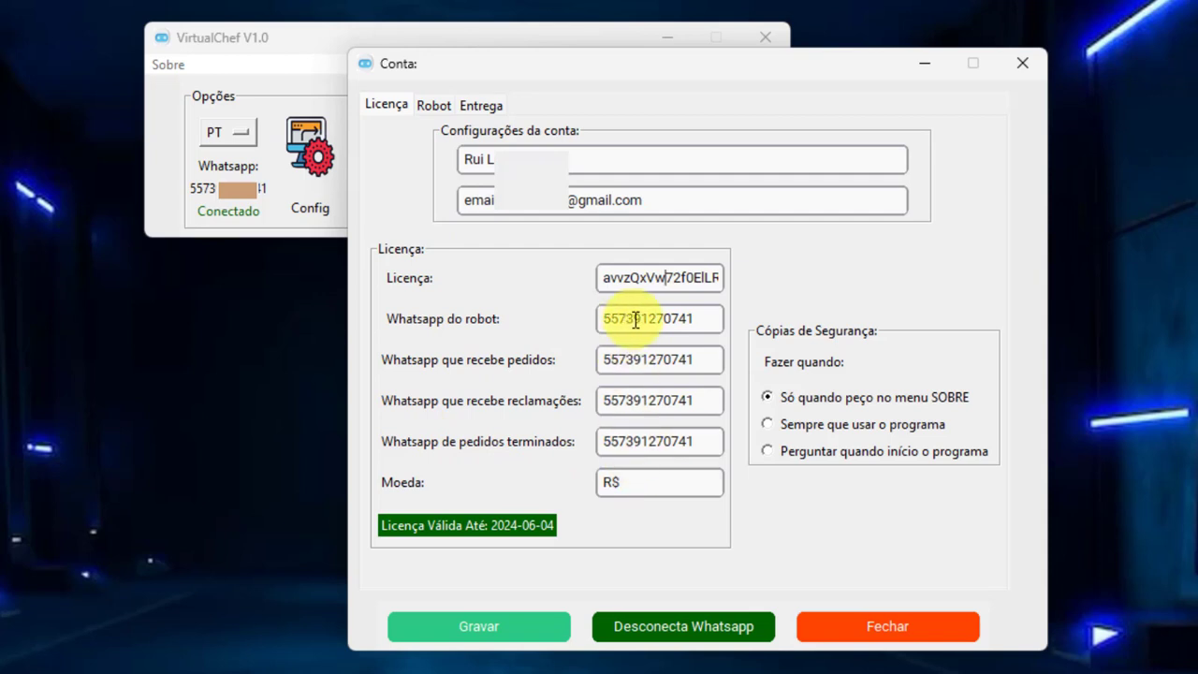
double_click(691, 321)
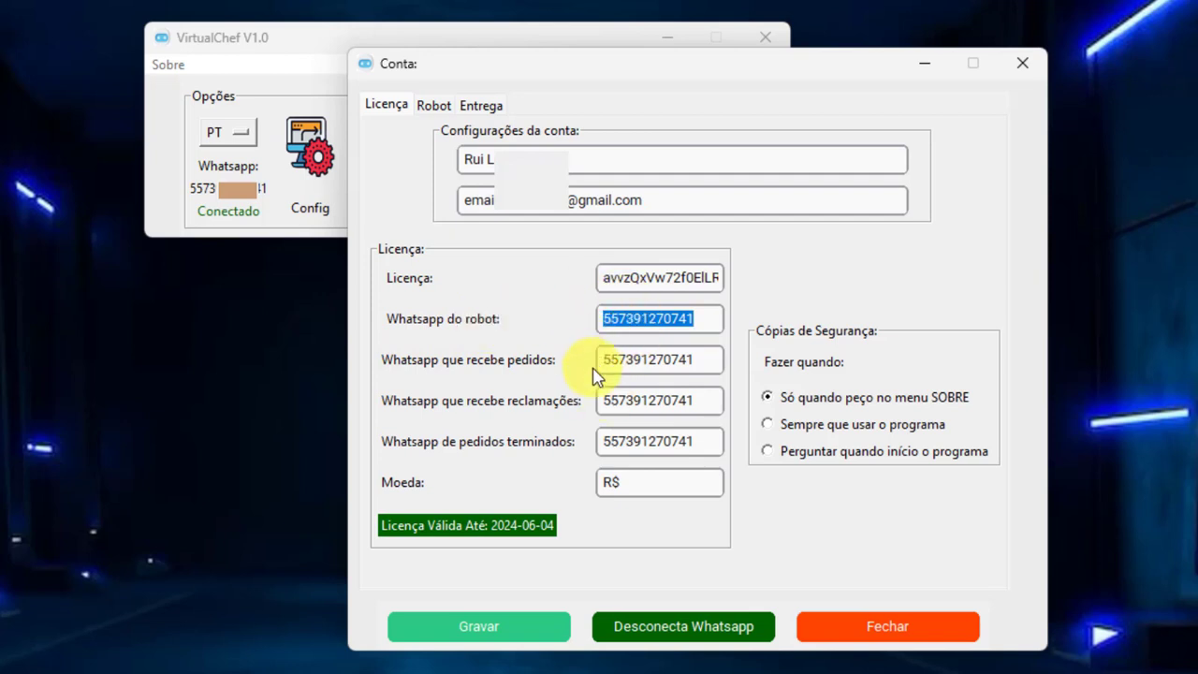
click(646, 323)
Step: Examine the WhatsApp number that receives orders in the licence settings
click(655, 361)
double_click(654, 361)
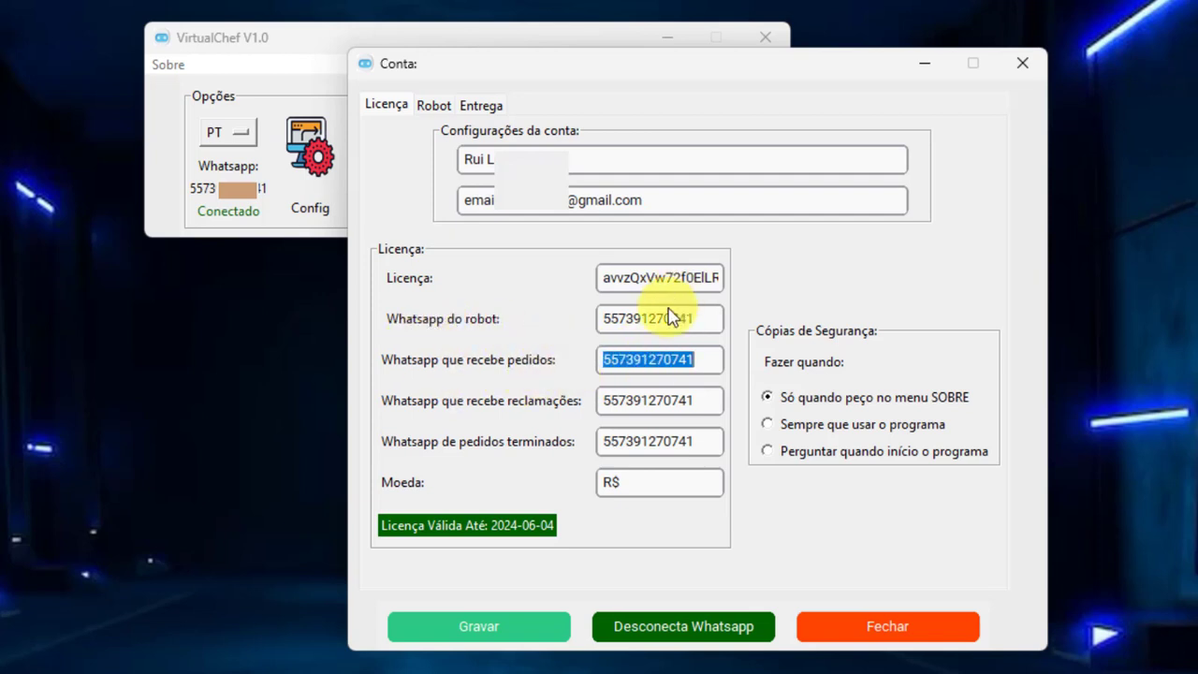
click(612, 357)
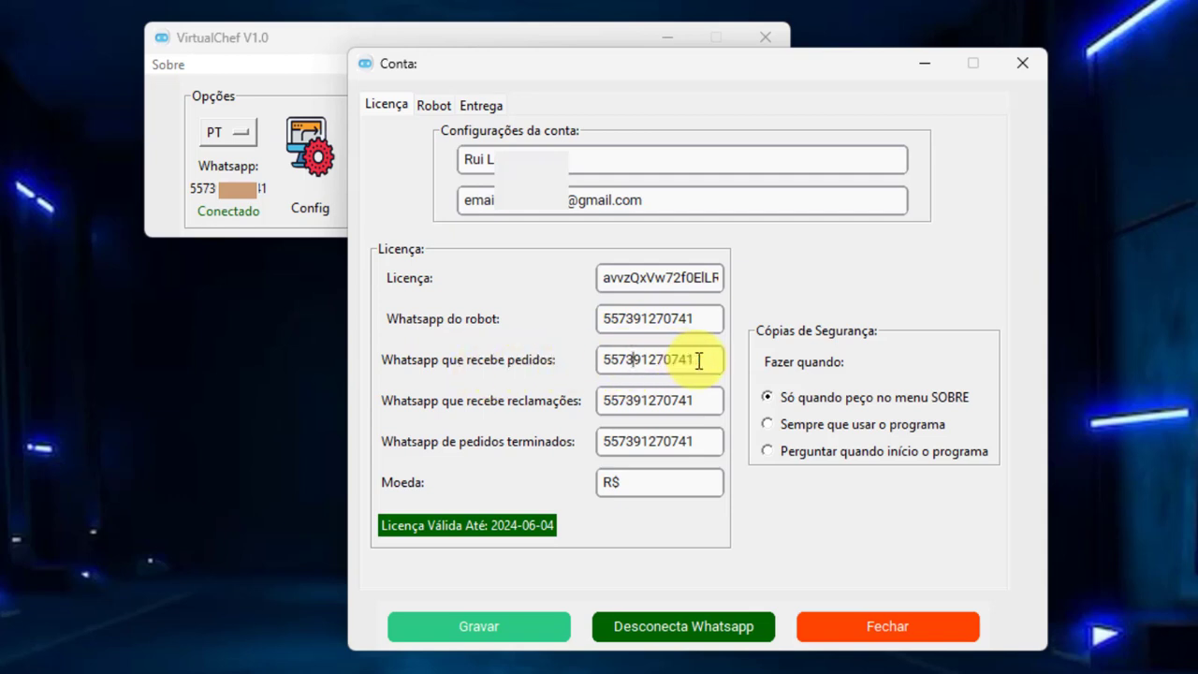
drag(698, 360, 592, 352)
click(621, 359)
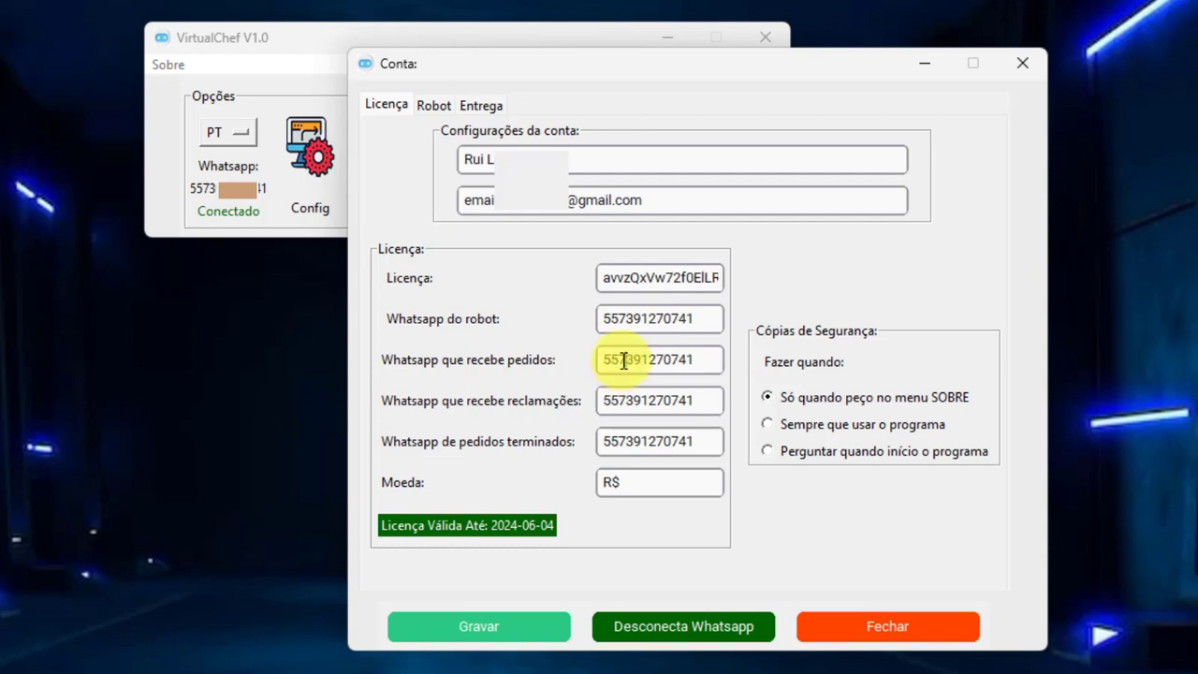
click(711, 357)
drag(711, 357, 591, 358)
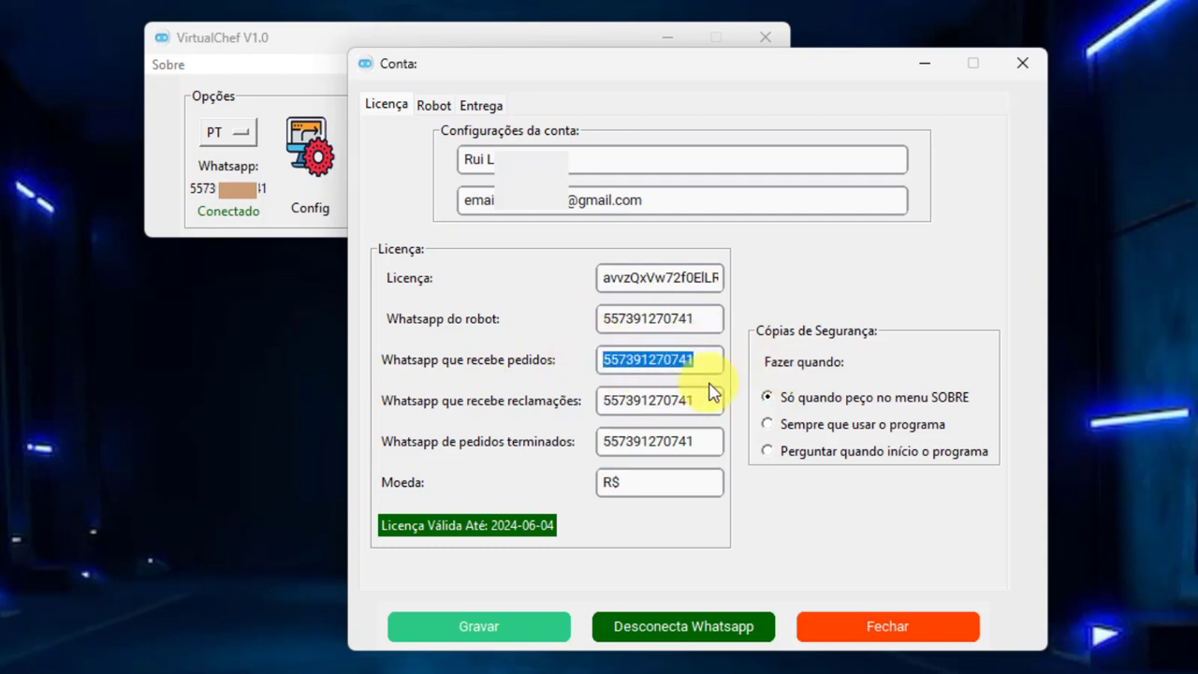
click(677, 358)
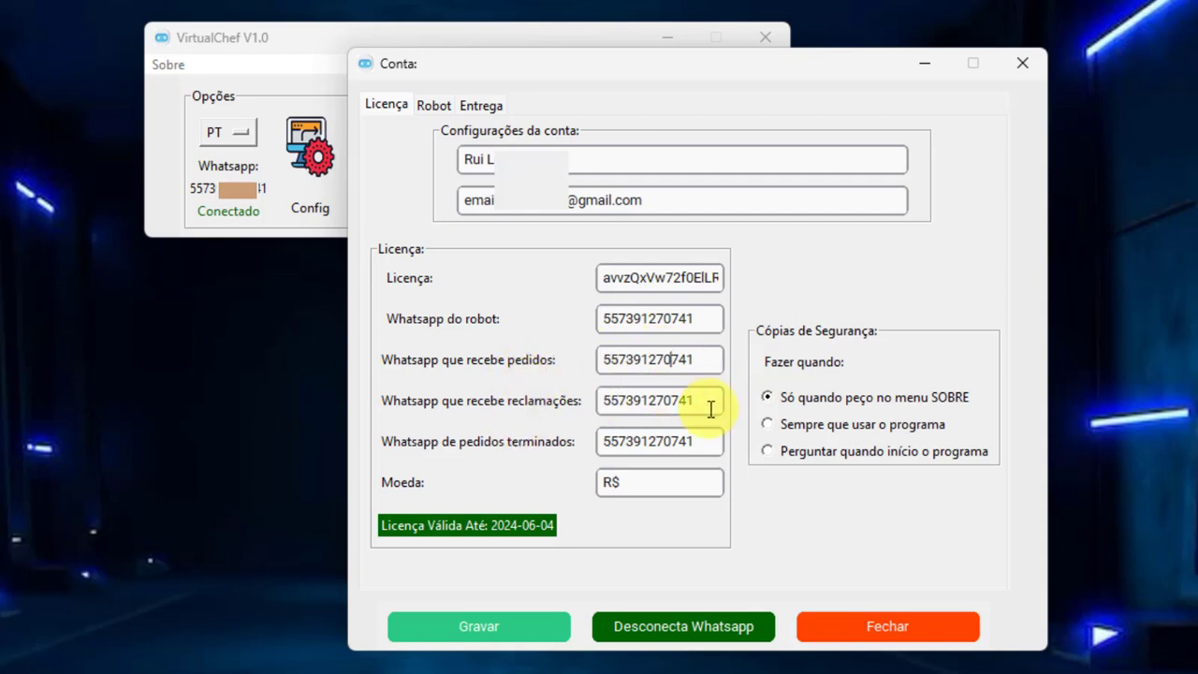
Step: Examine the WhatsApp numbers for complaints and for finished orders in the licence settings
drag(707, 403, 602, 402)
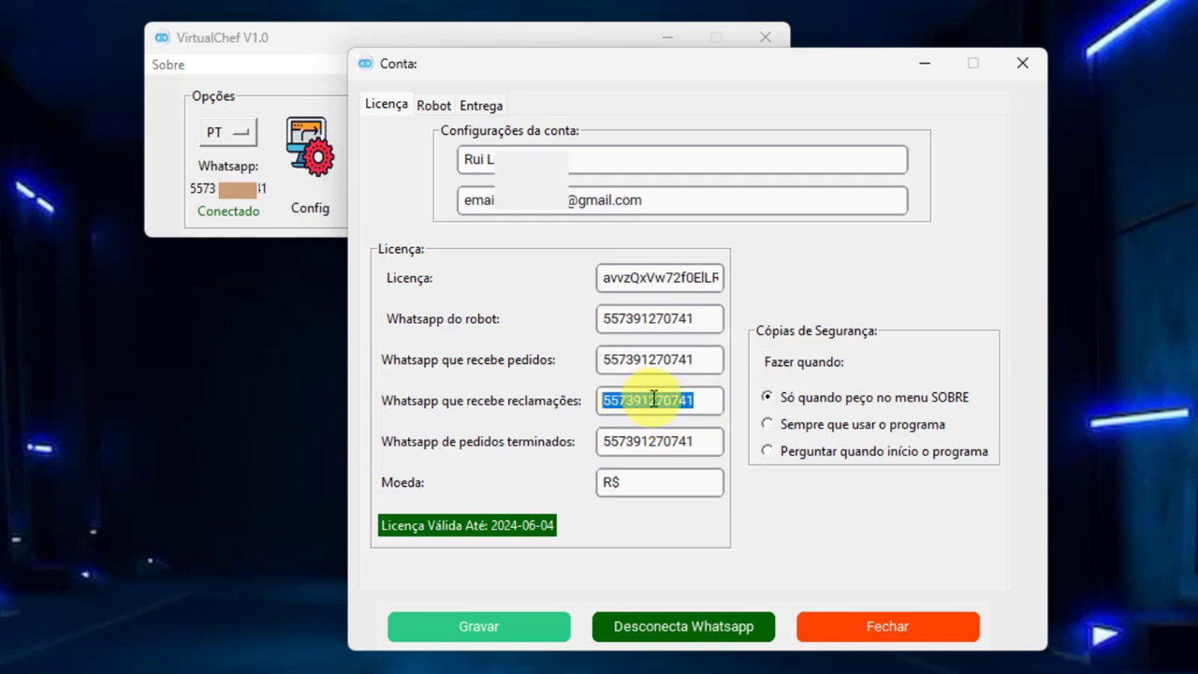
drag(692, 438, 580, 436)
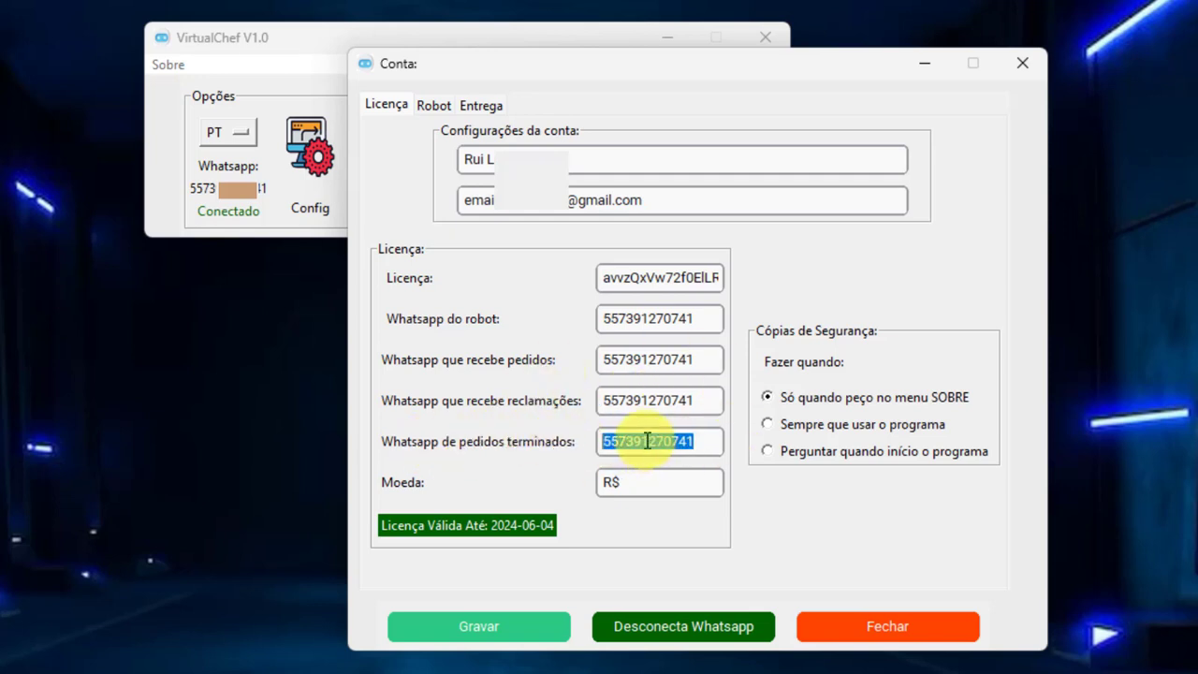
click(690, 441)
drag(698, 444, 529, 447)
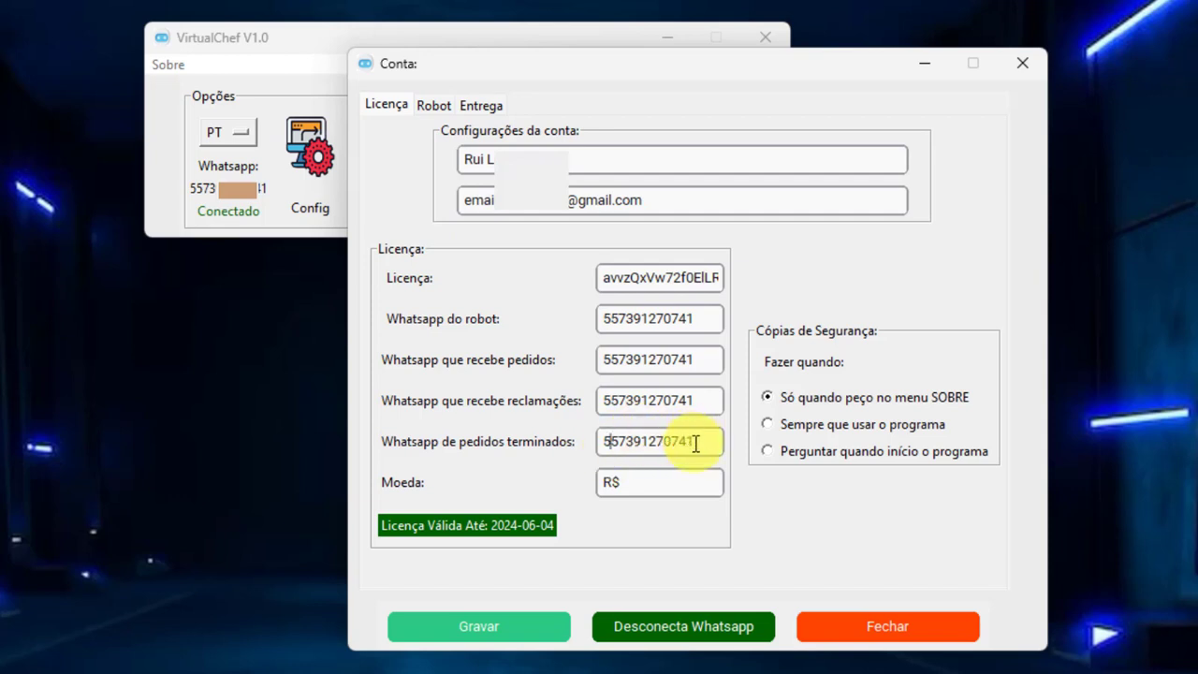
drag(695, 441, 609, 440)
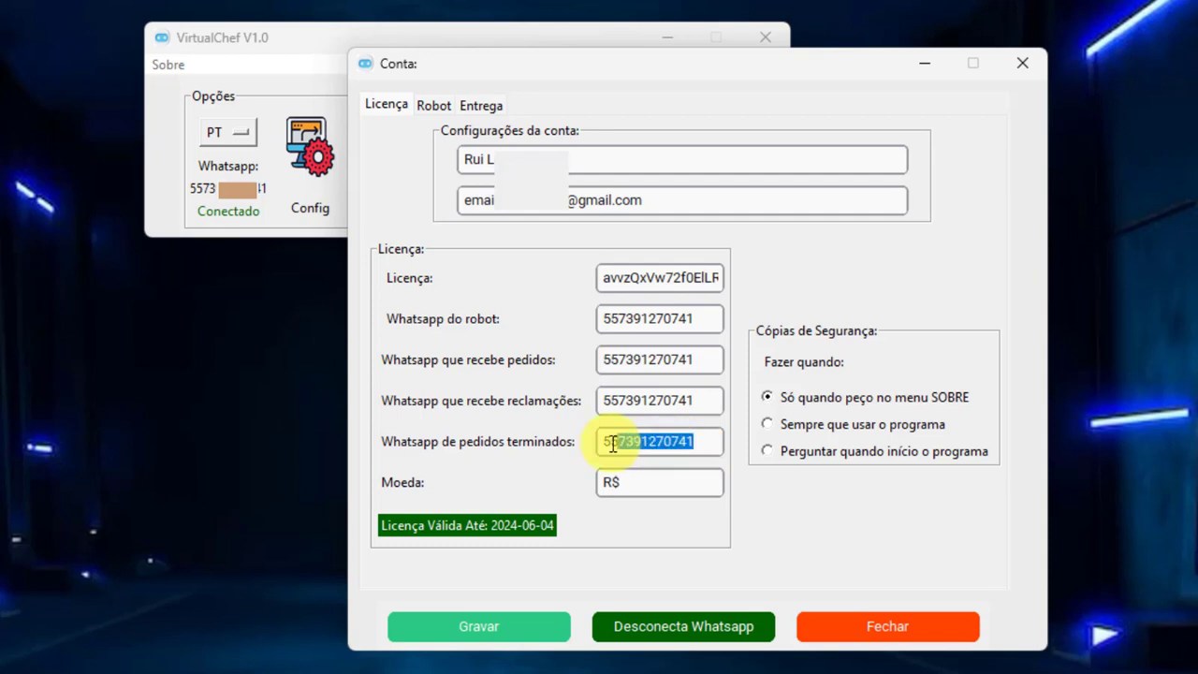
double_click(674, 441)
click(688, 445)
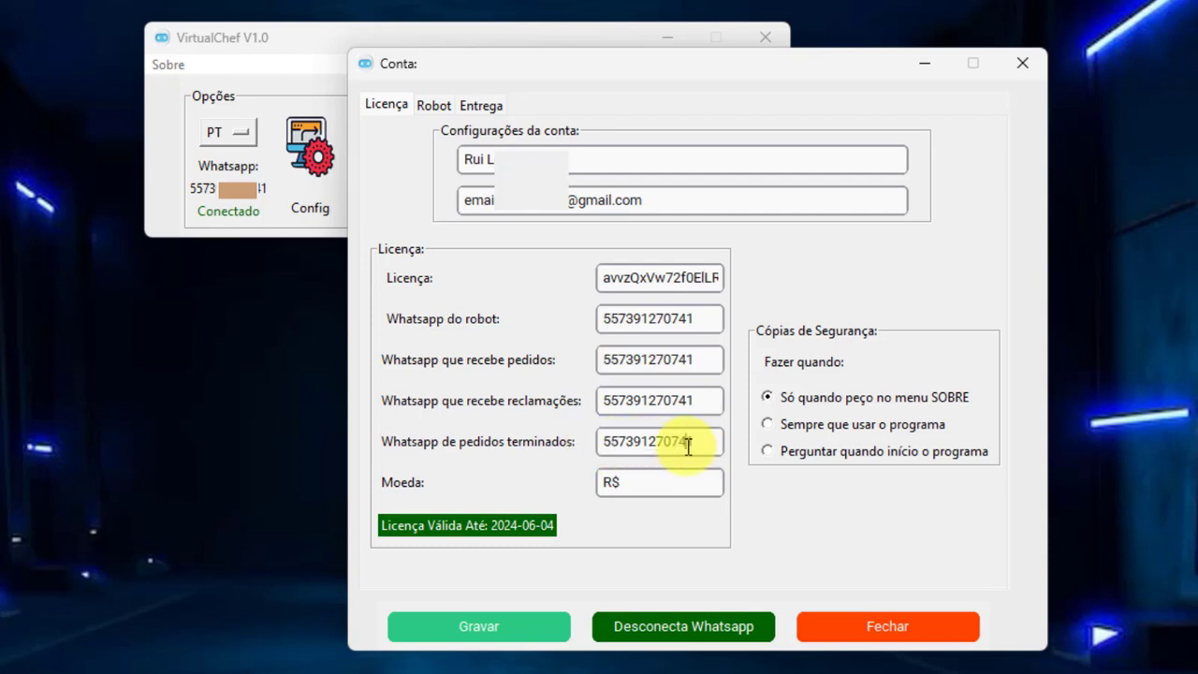
double_click(638, 437)
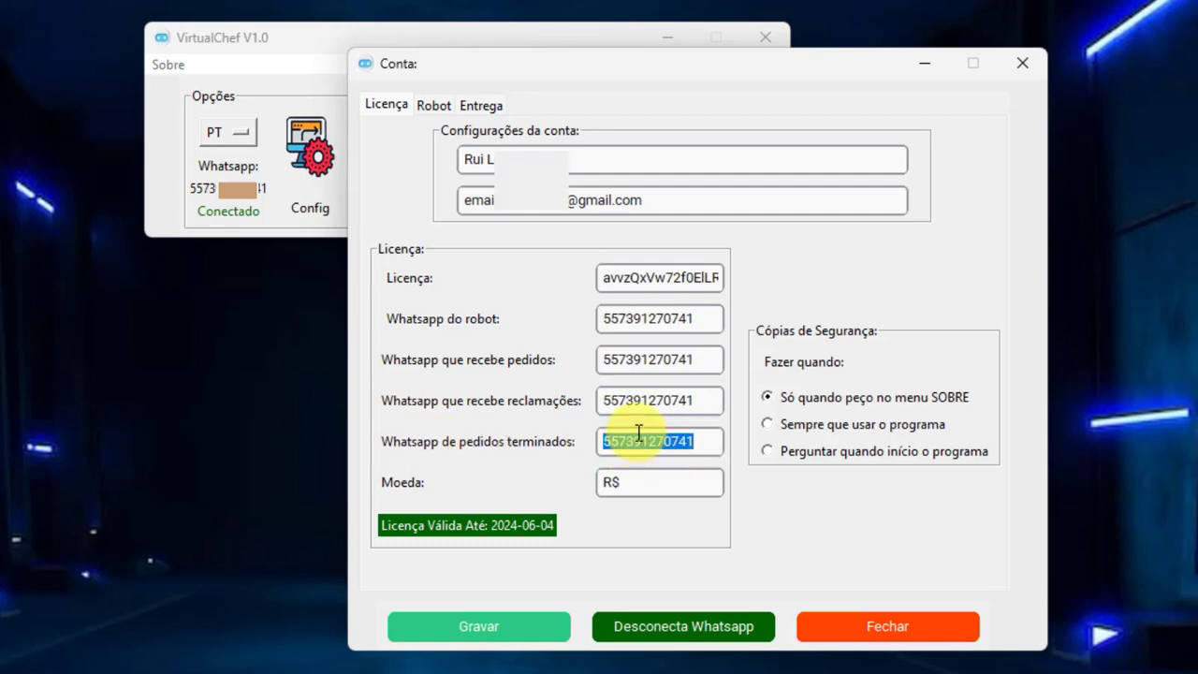
click(714, 439)
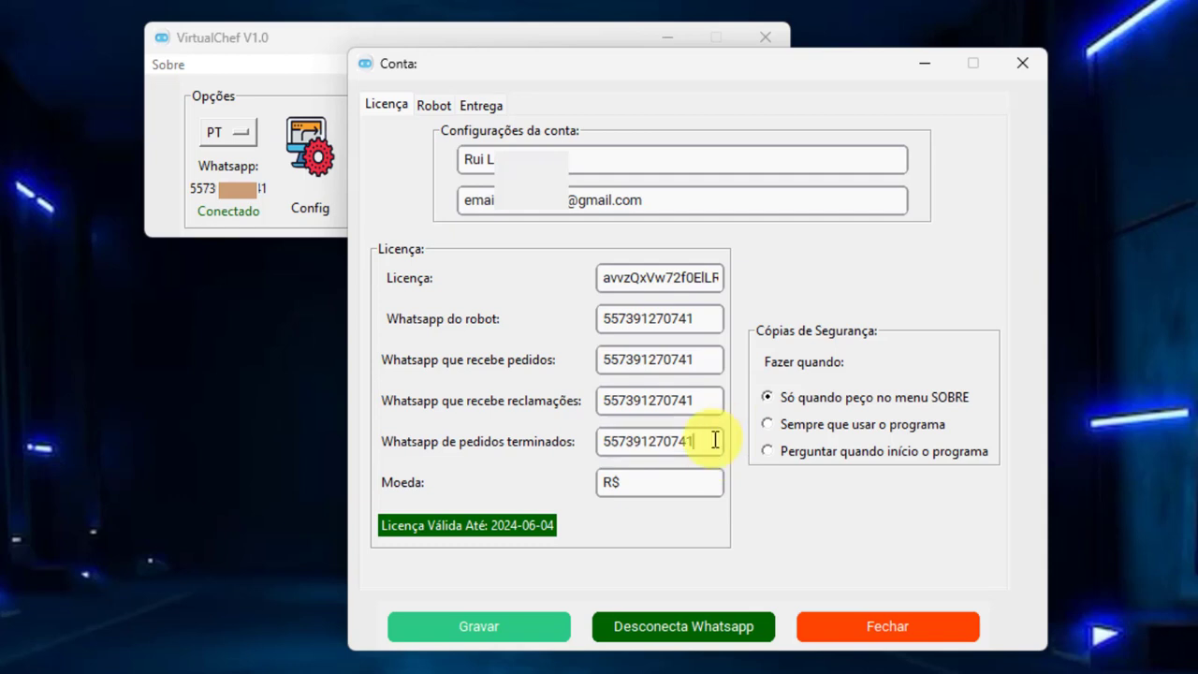
double_click(655, 436)
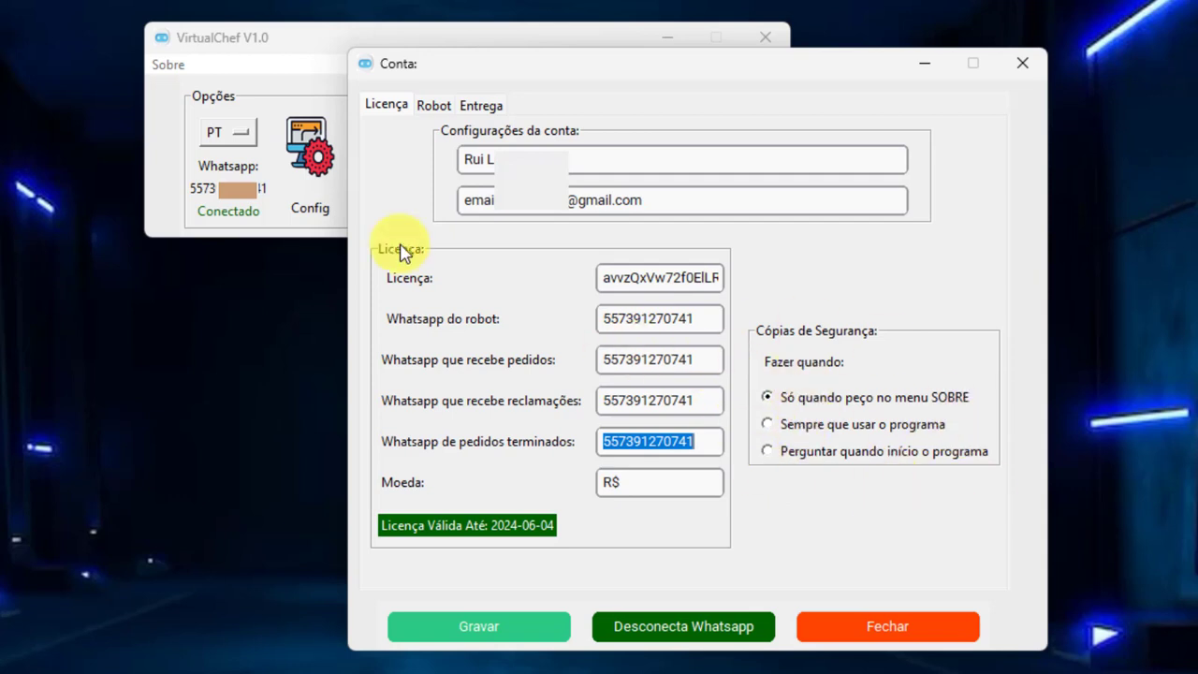
Step: In the robot settings, choose Bebidas as the drinks category and enable dessert promotion
click(432, 104)
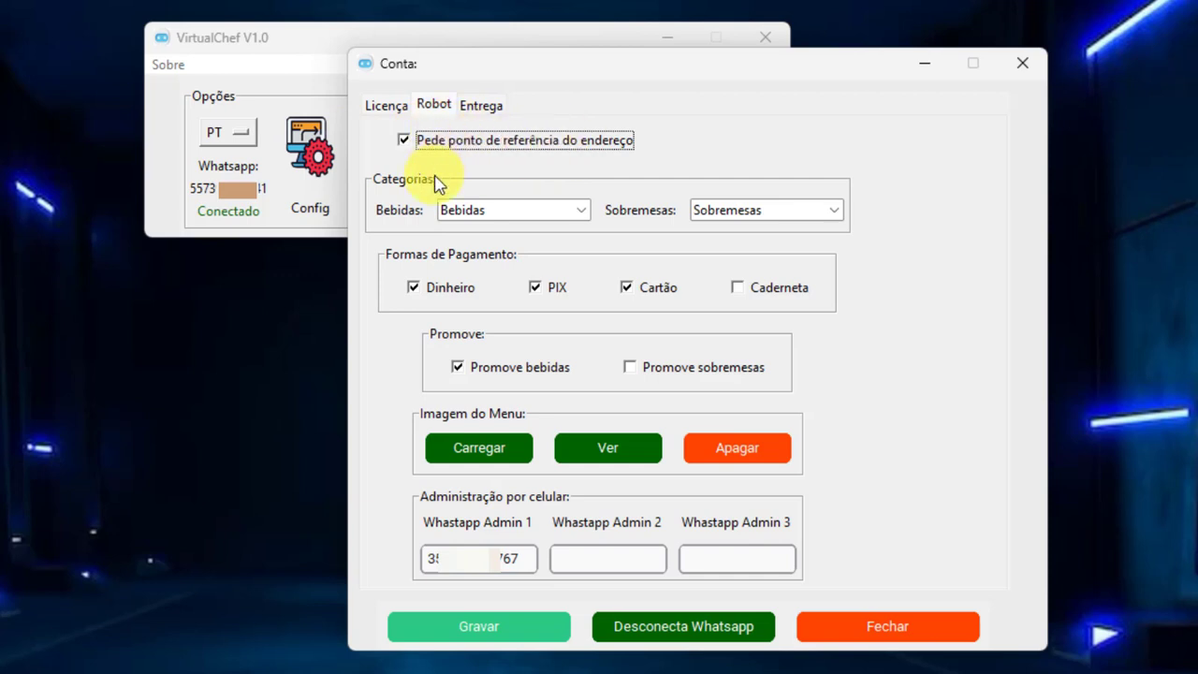
click(580, 213)
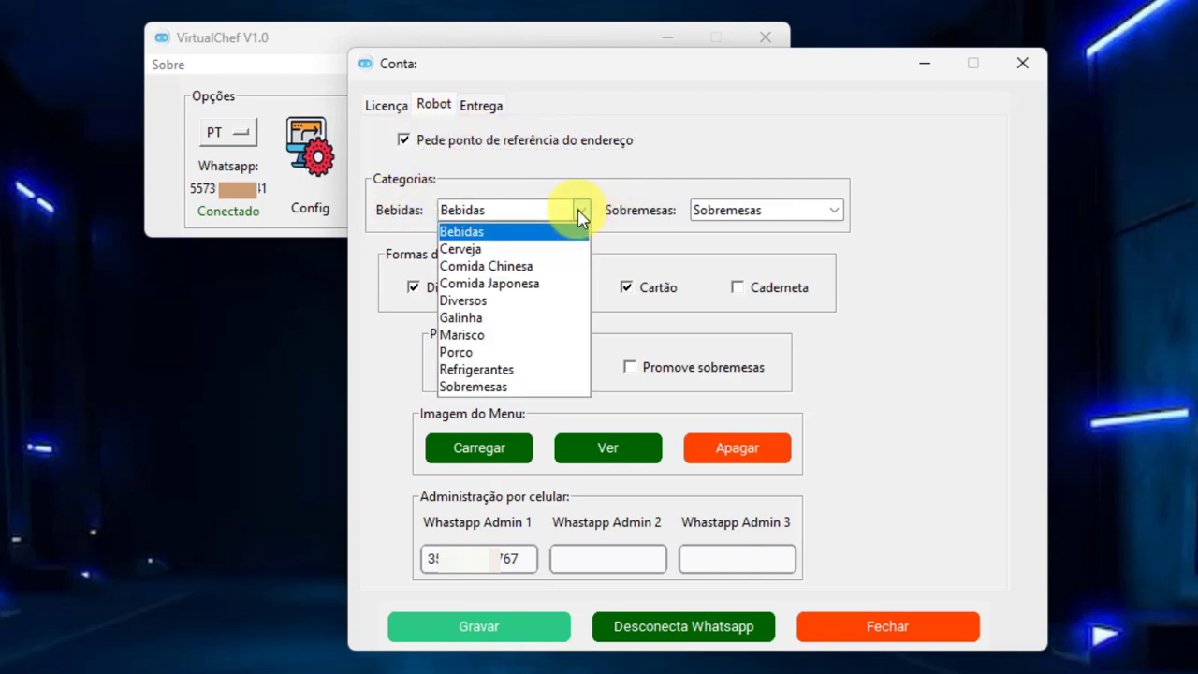
click(580, 230)
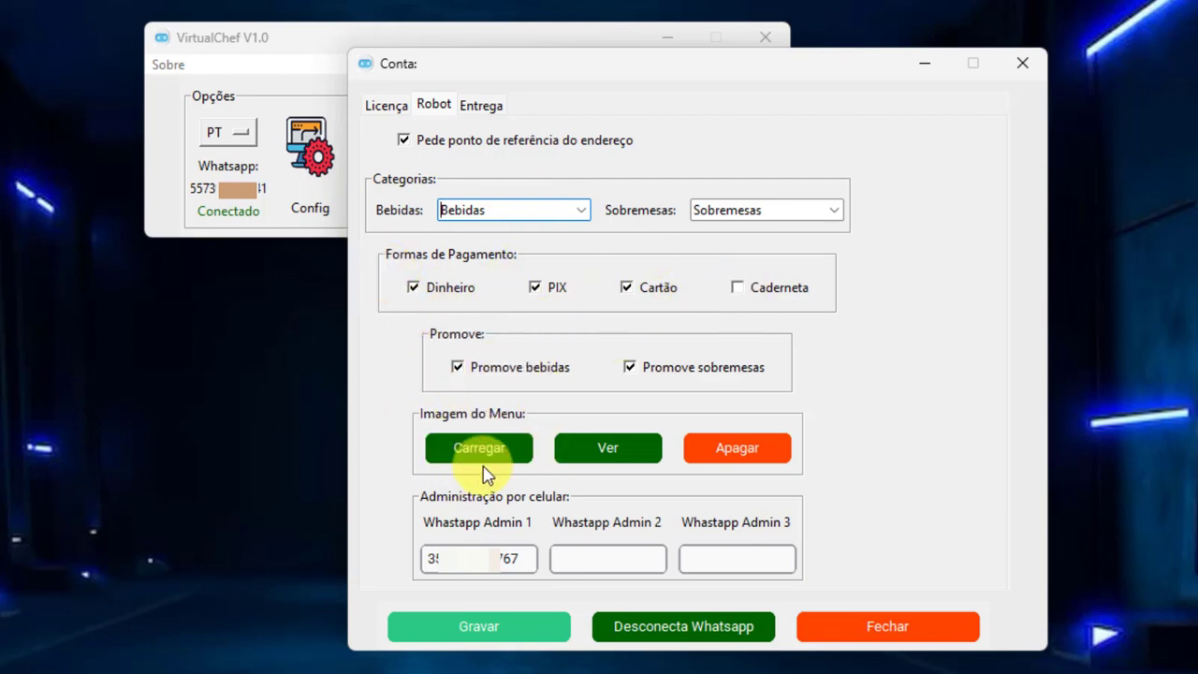
click(515, 448)
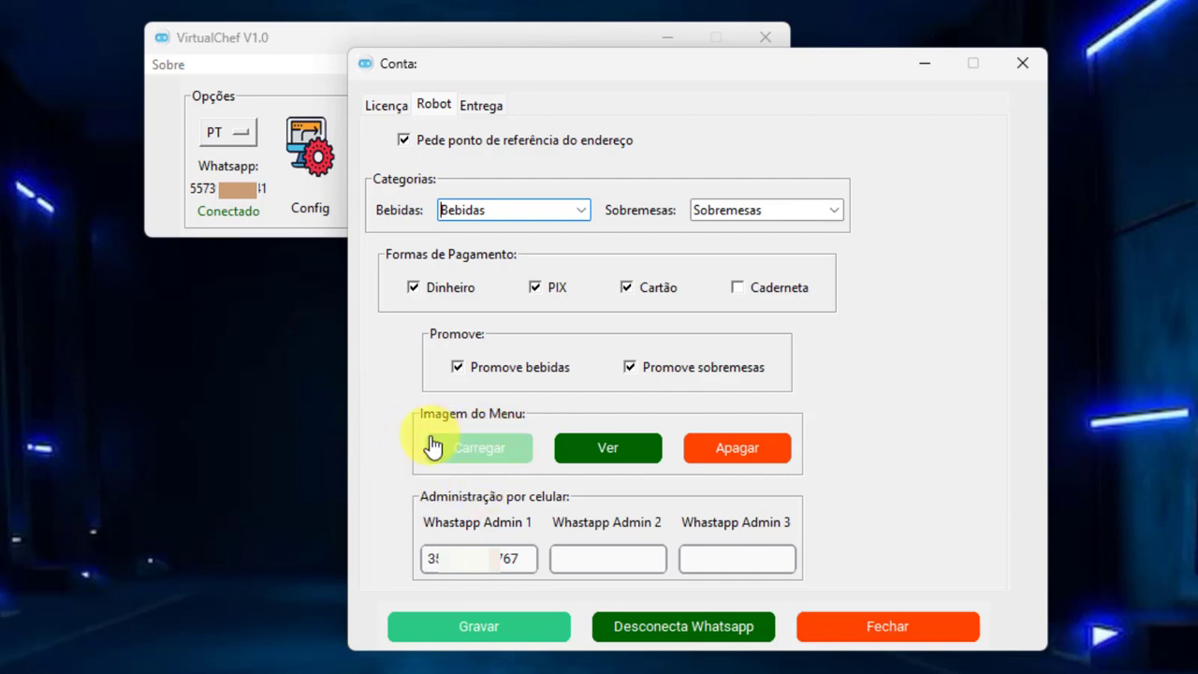
Step: Examine the three WhatsApp administrator fields for managing the robot by mobile phone
double_click(477, 558)
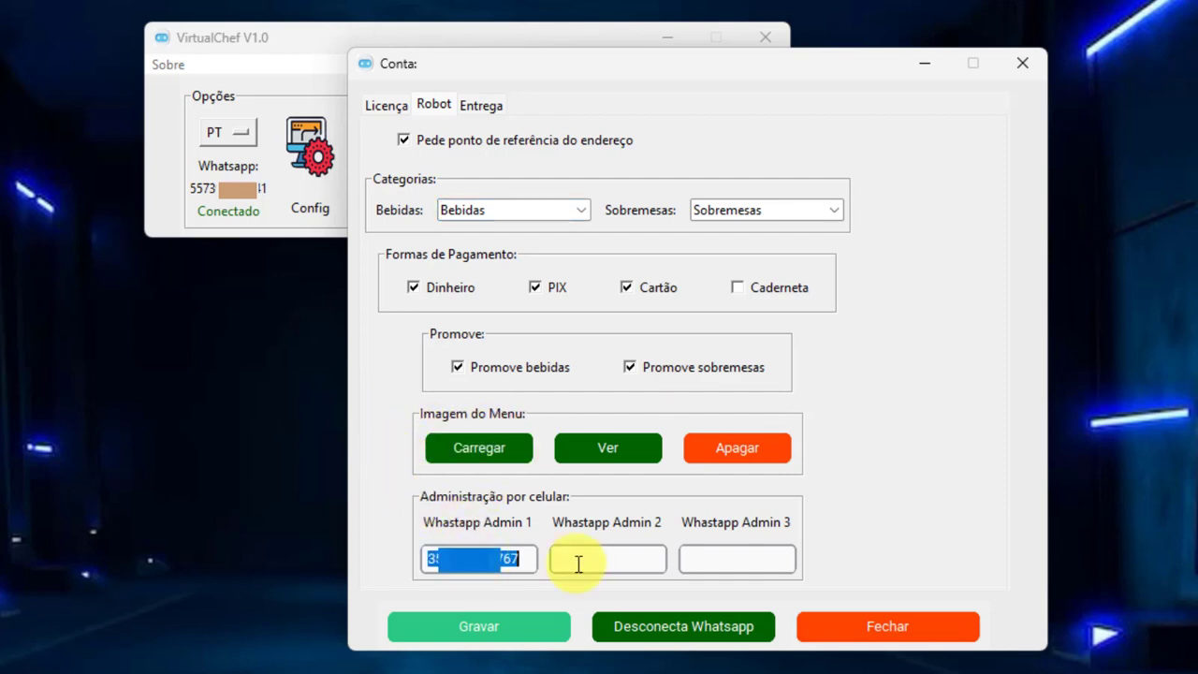
click(574, 559)
click(701, 558)
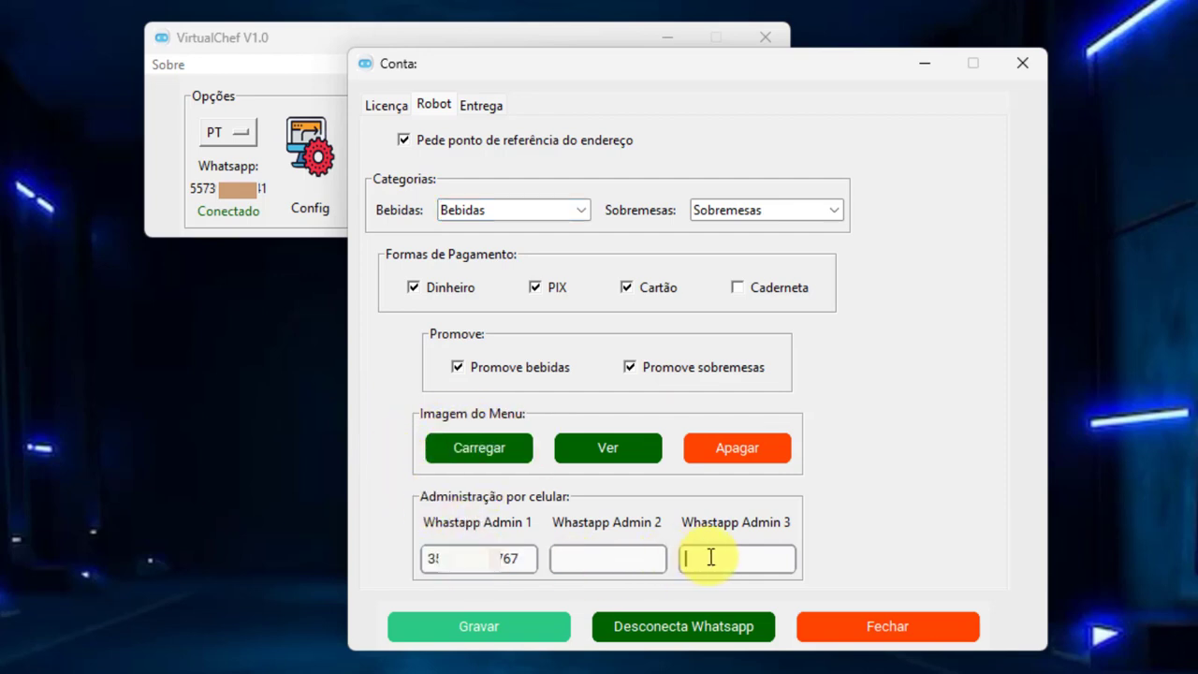
double_click(473, 559)
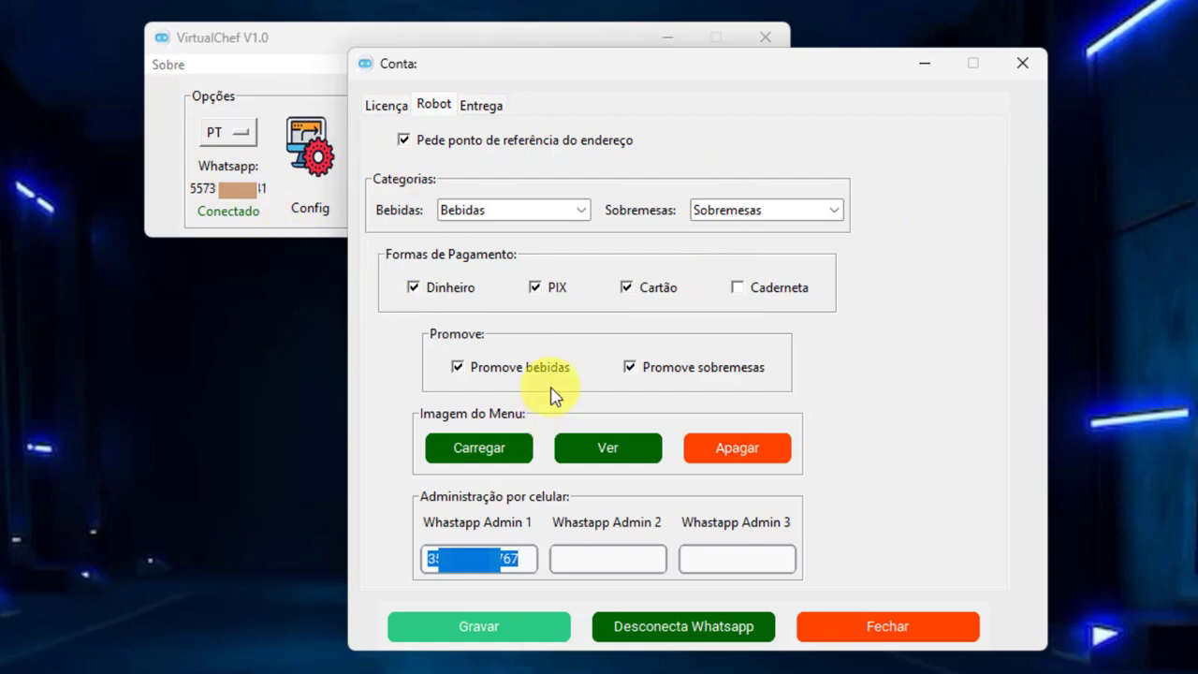
click(508, 559)
click(626, 559)
click(713, 552)
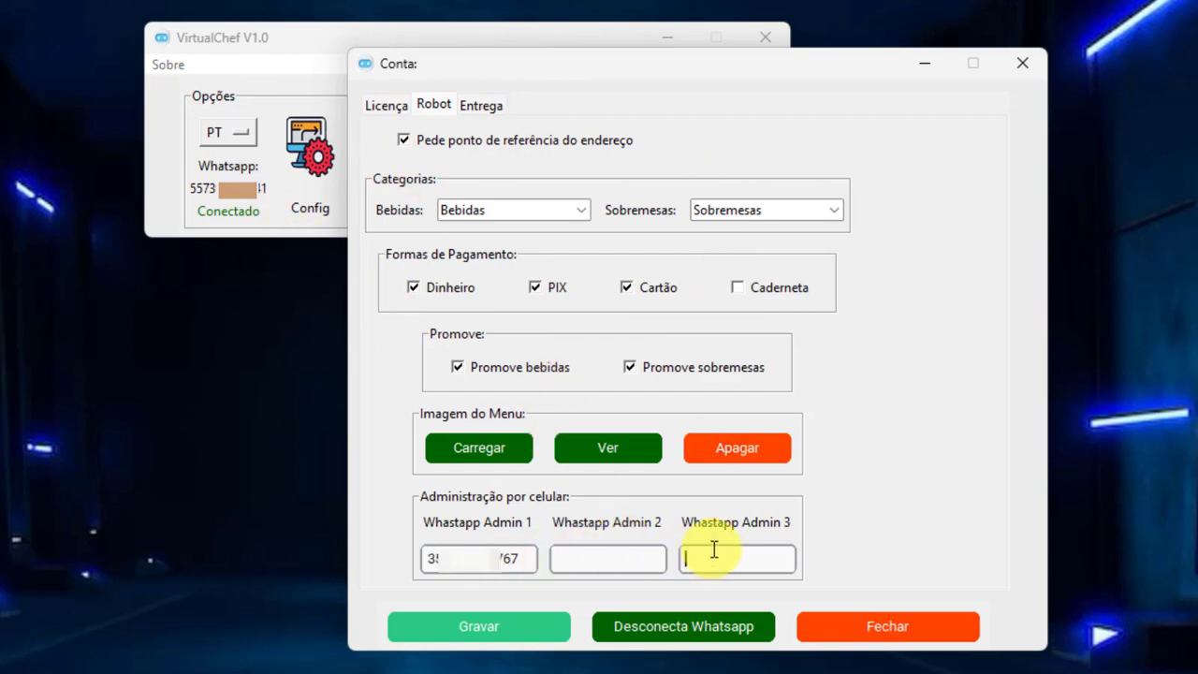
click(504, 554)
Step: In the delivery options, allow customers to pick up orders at the restaurant
click(485, 107)
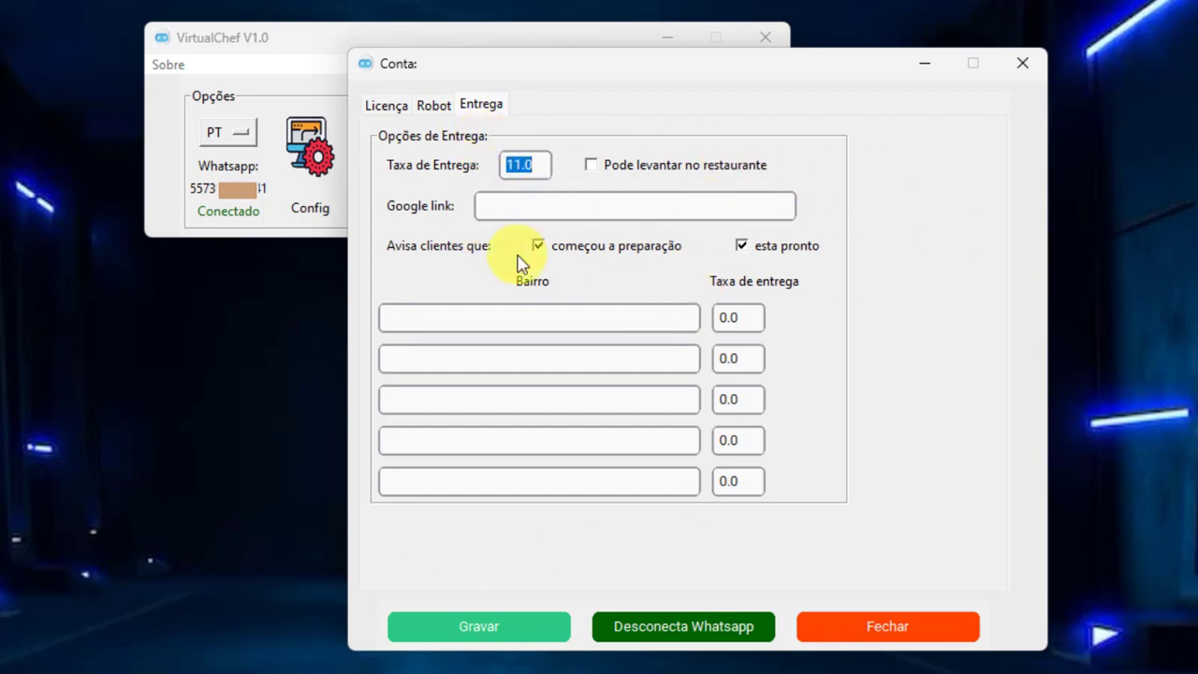
click(590, 166)
click(591, 169)
click(499, 204)
click(538, 247)
Step: Set the general delivery fee to 0
double_click(535, 170)
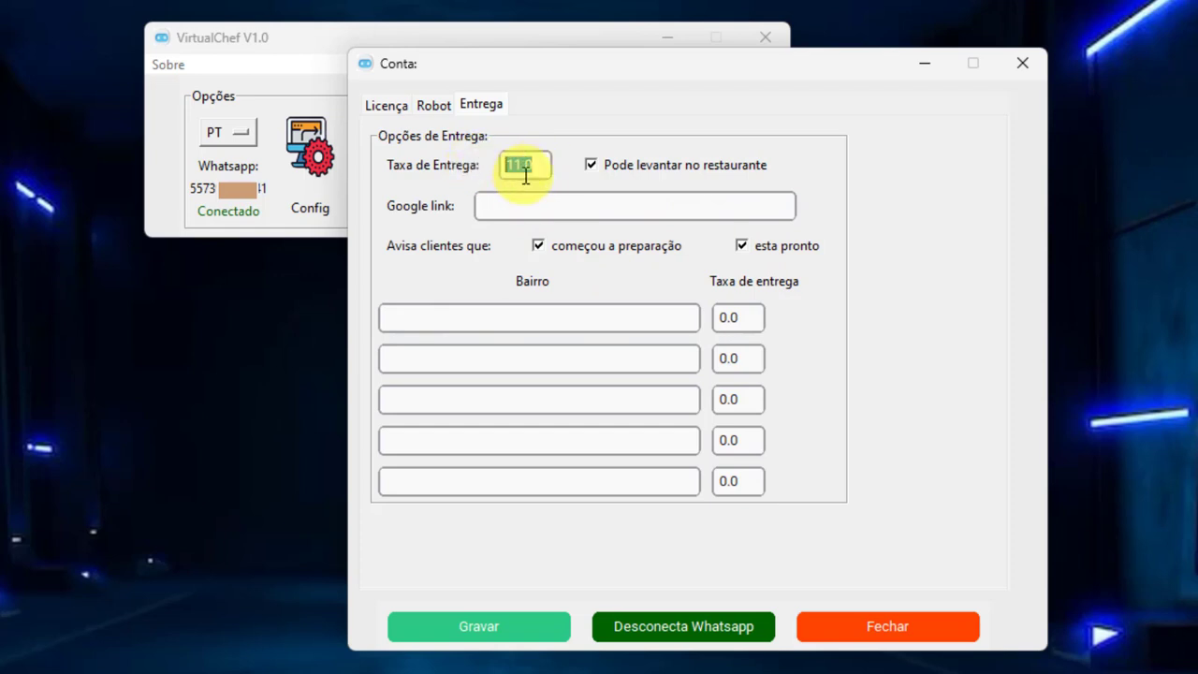
click(536, 161)
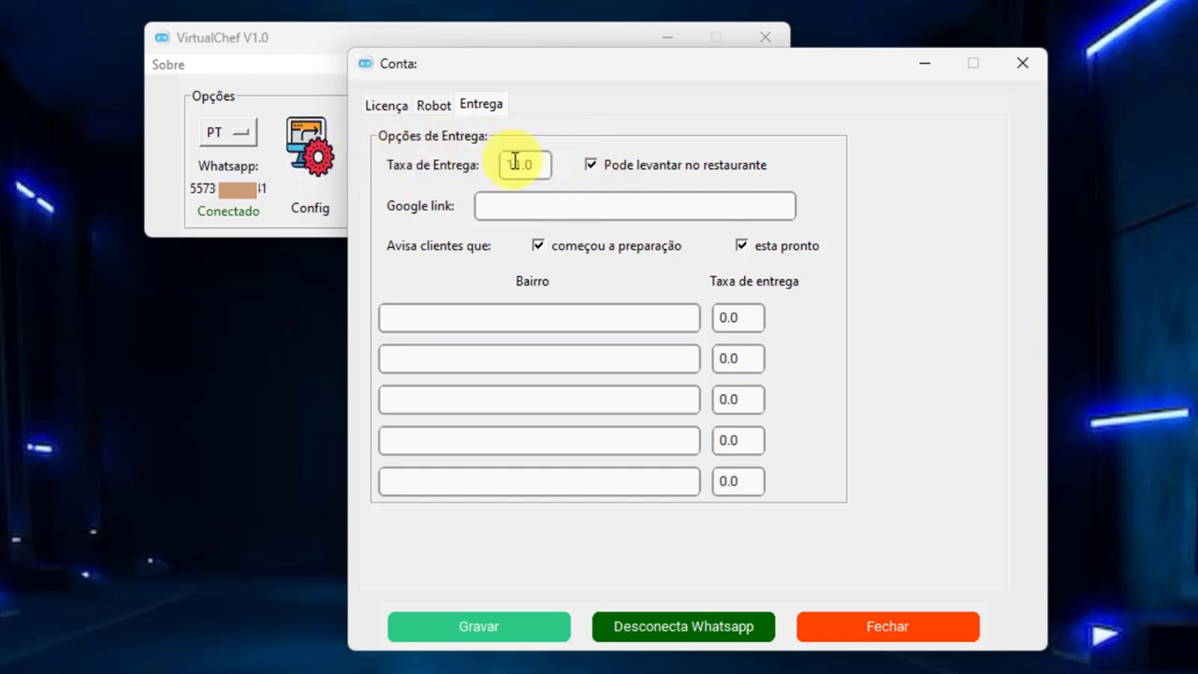
drag(507, 165, 537, 162)
Step: Enter the neighbourhoods SP, RJ and NATAL with delivery fees 1, 2 and 3, and set the general delivery fee to 1
click(515, 316)
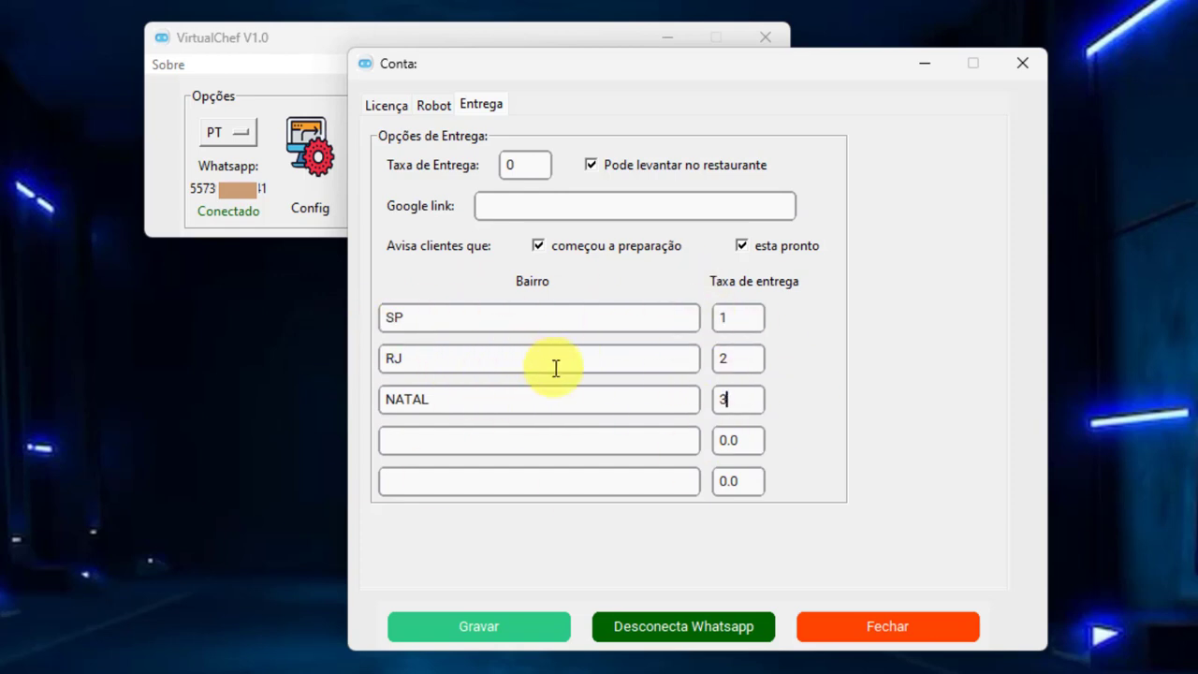
drag(519, 163, 451, 161)
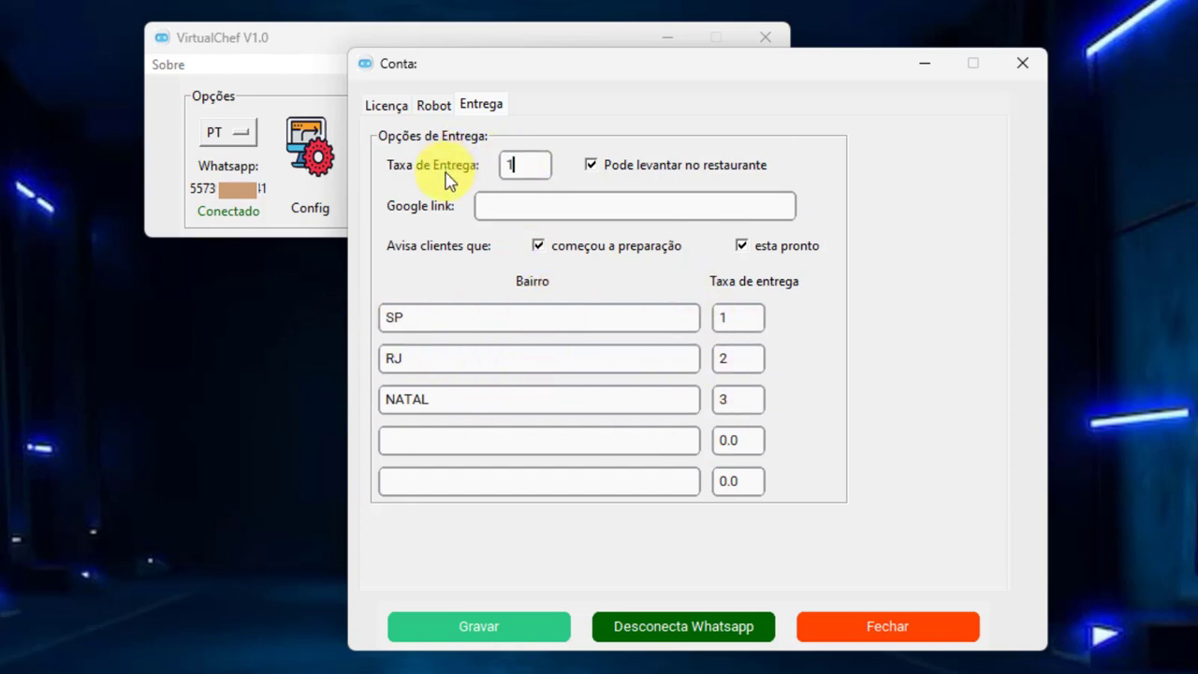